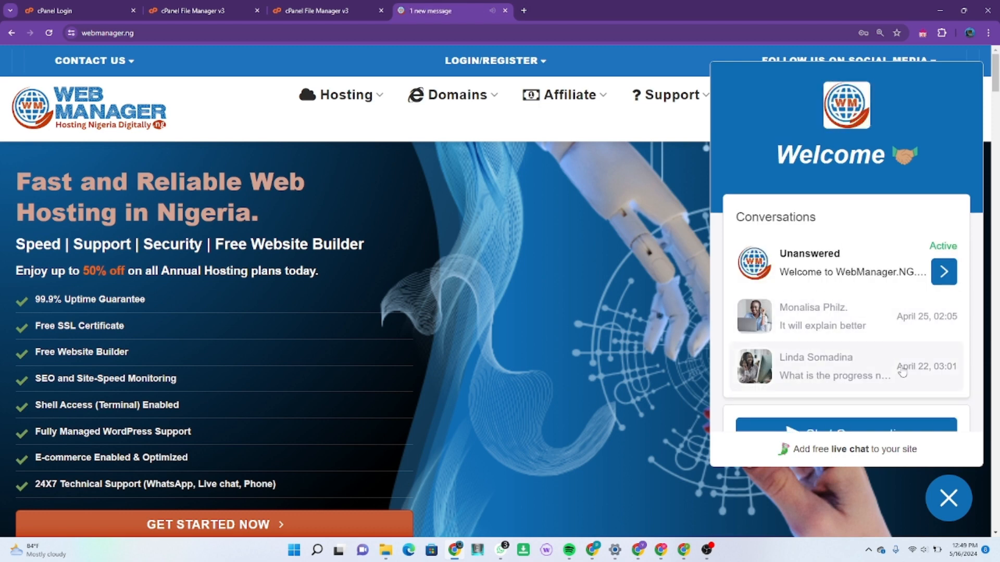
Step: Dismiss the live chat popup and log in to the webmanager.ng hosting client account
click(948, 499)
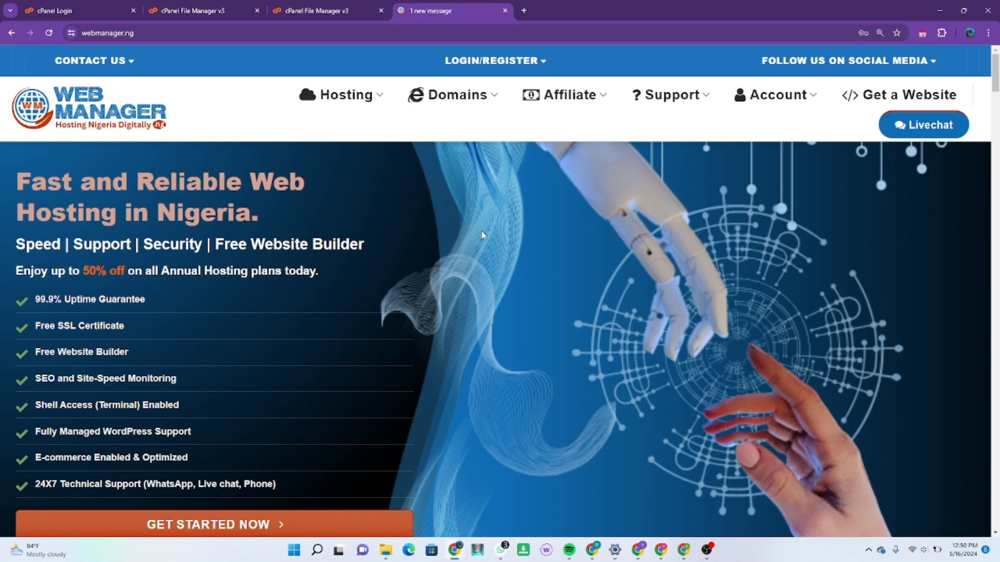
click(513, 67)
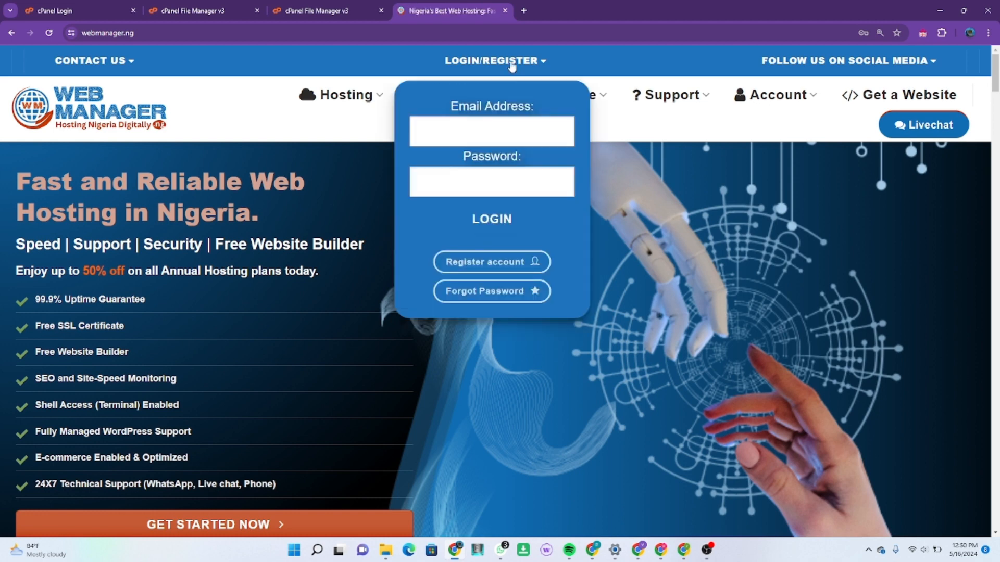
click(484, 139)
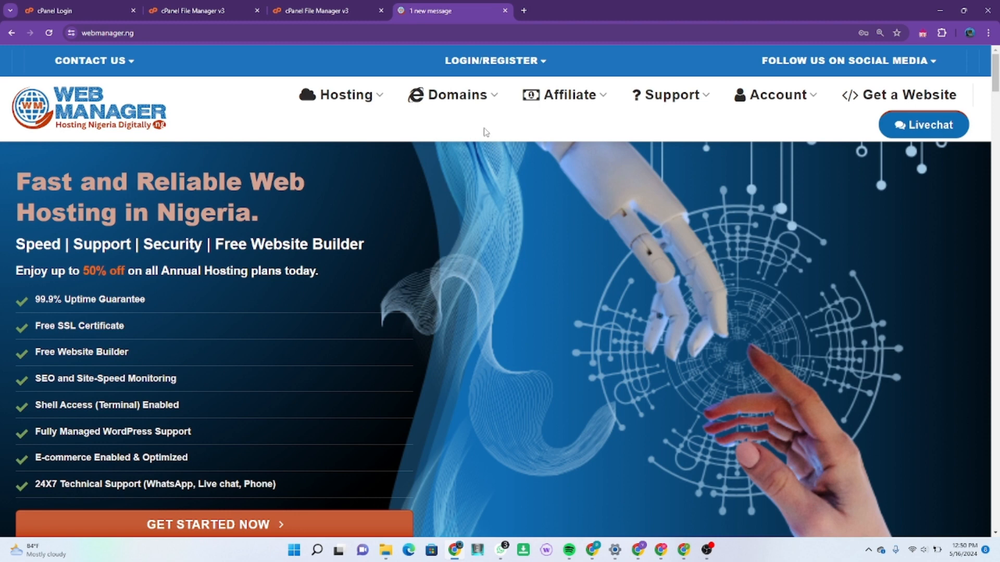
mouse_move(515, 69)
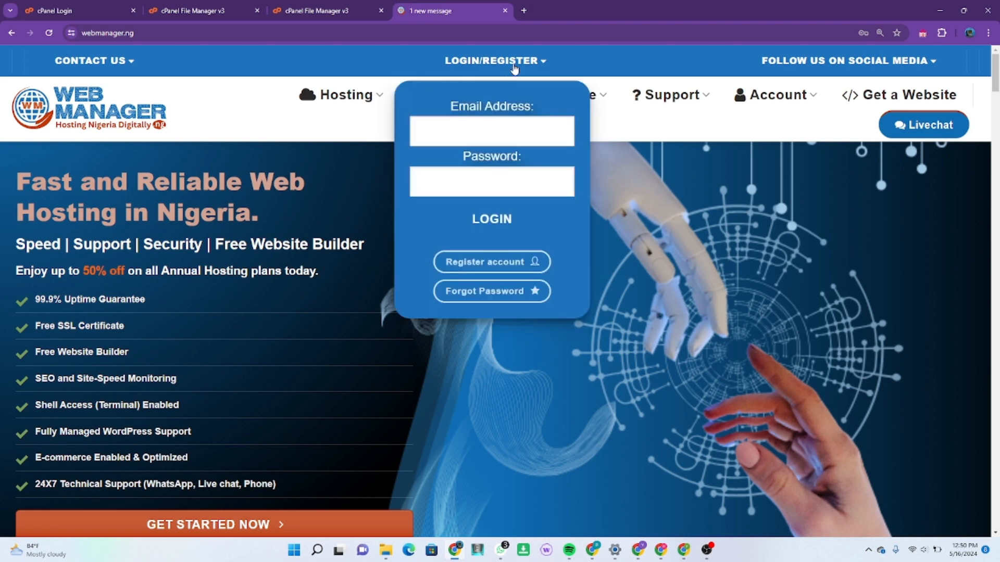
click(506, 125)
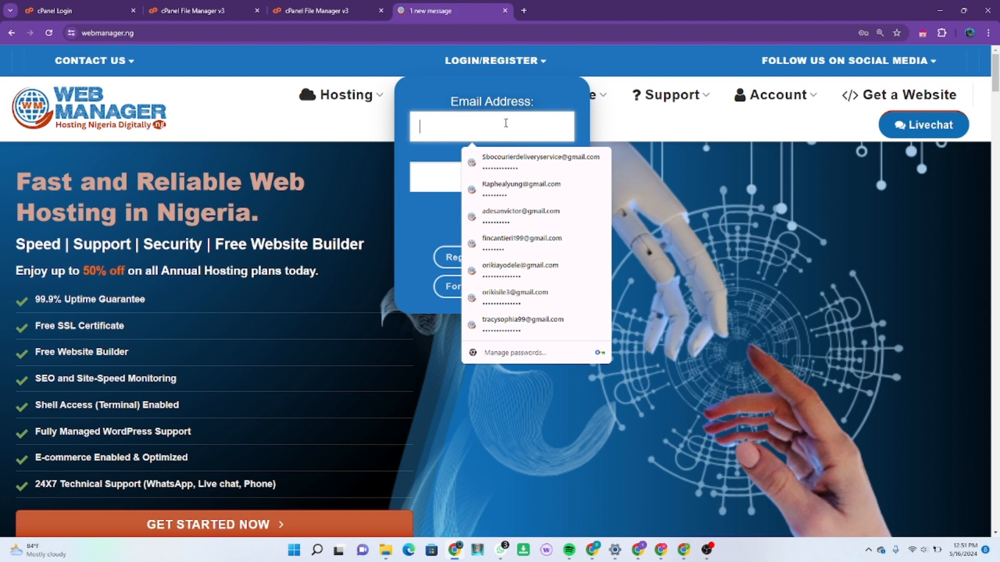
mouse_move(474, 66)
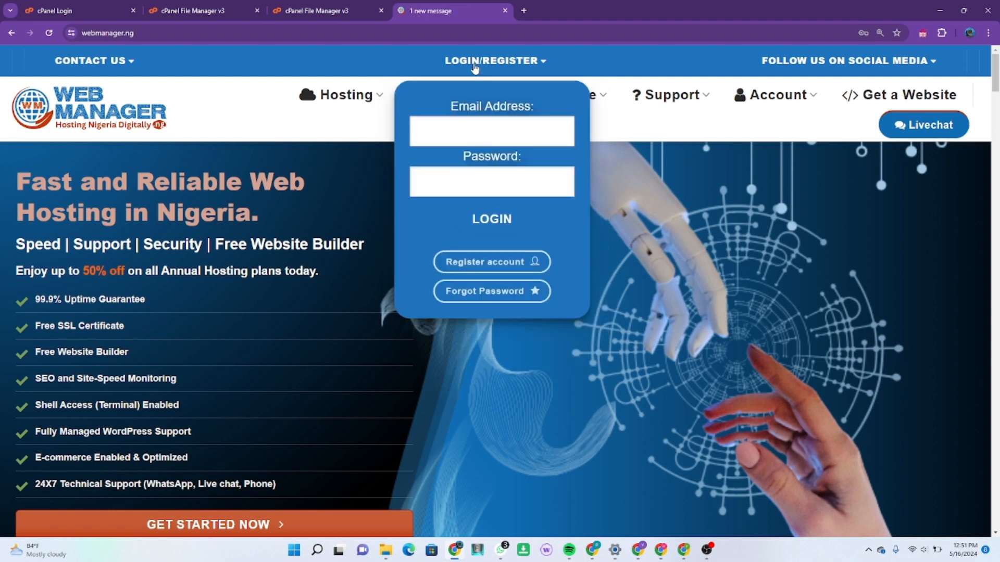
click(492, 216)
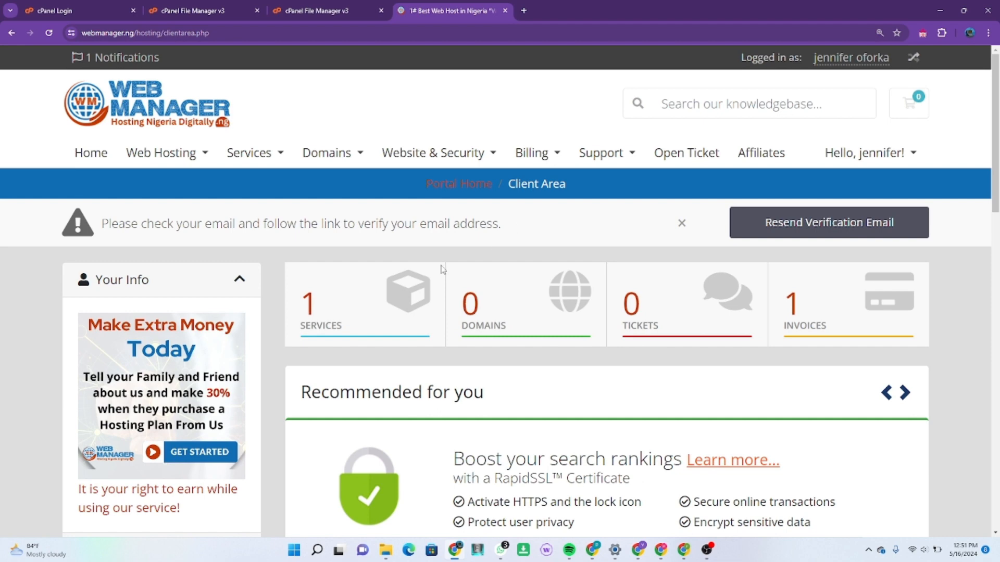
Step: Open the product details of the WP Classic hosting service and log in to its cPanel
click(363, 316)
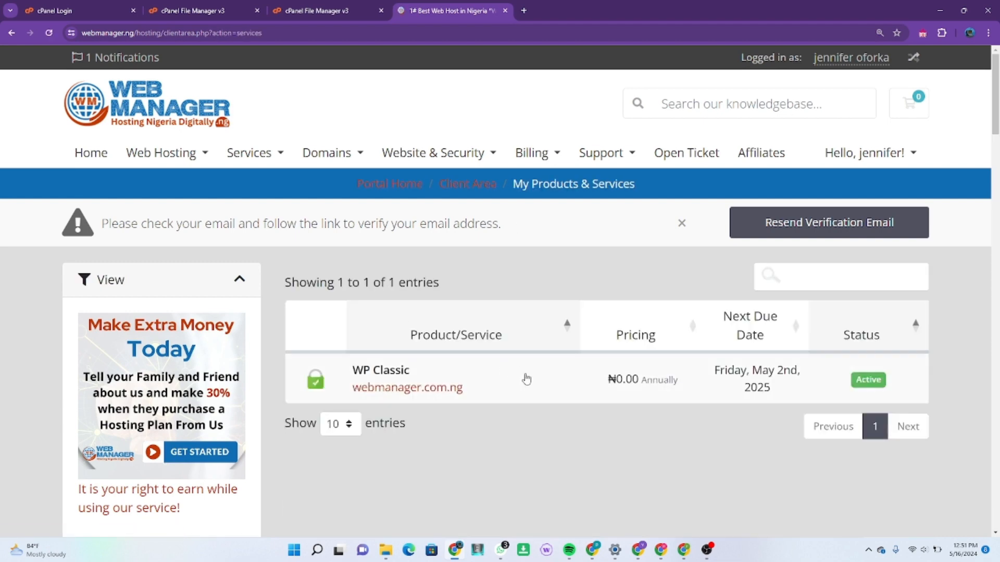
click(526, 379)
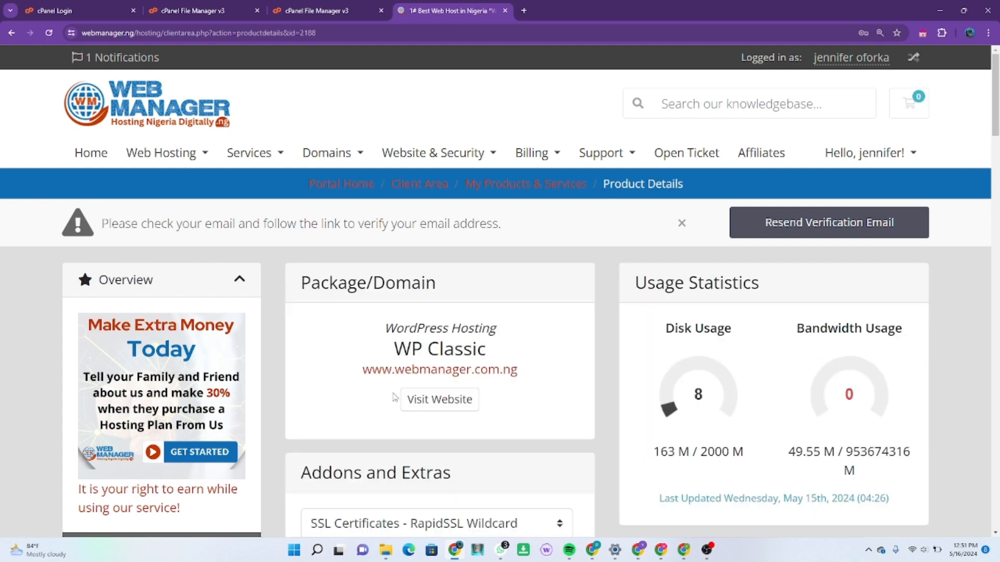
scroll(252, 394, down, 3)
scroll(250, 392, down, 2)
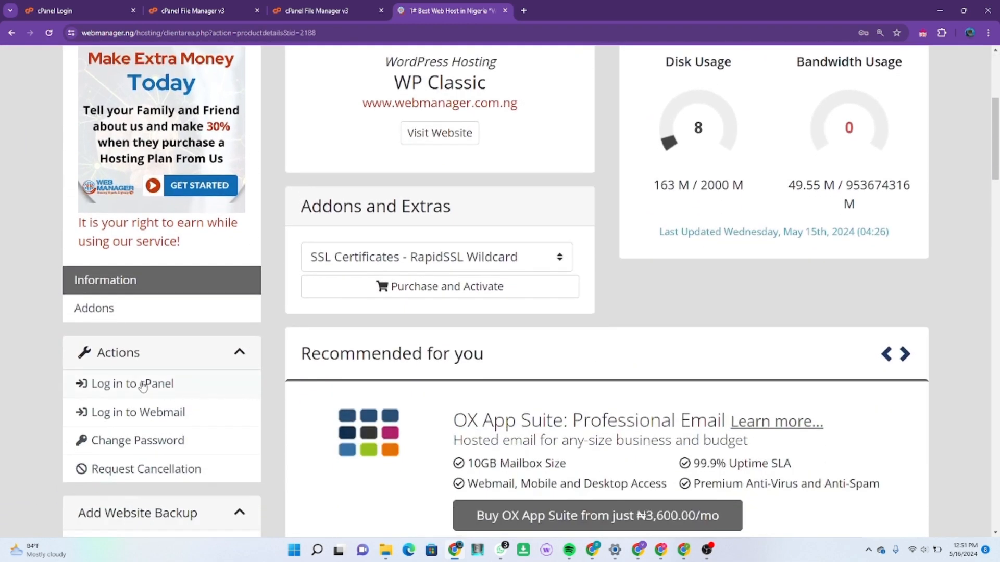
click(141, 384)
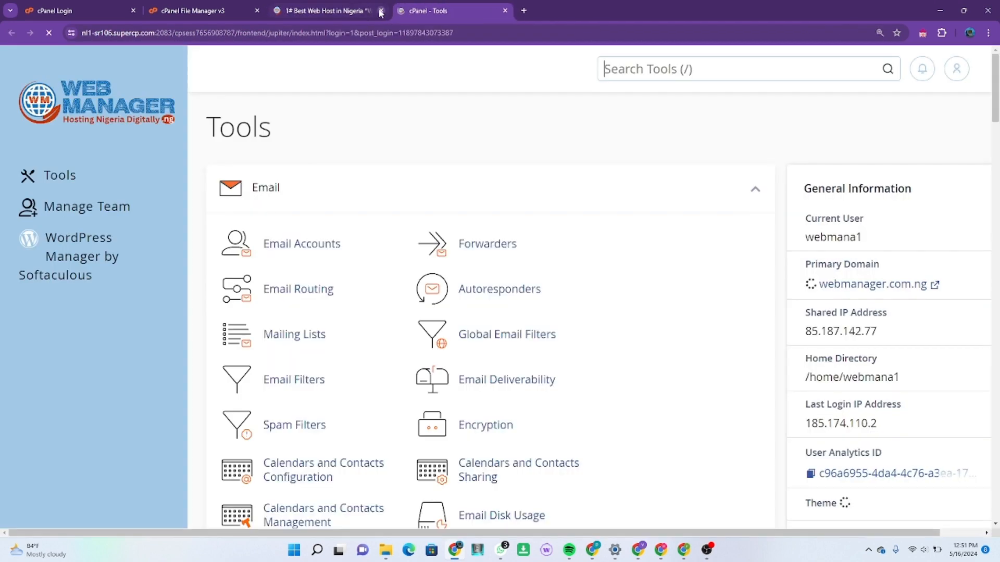
Step: Close the leftover cPanel Login and File Manager browser tabs from the previous session
click(381, 10)
click(257, 11)
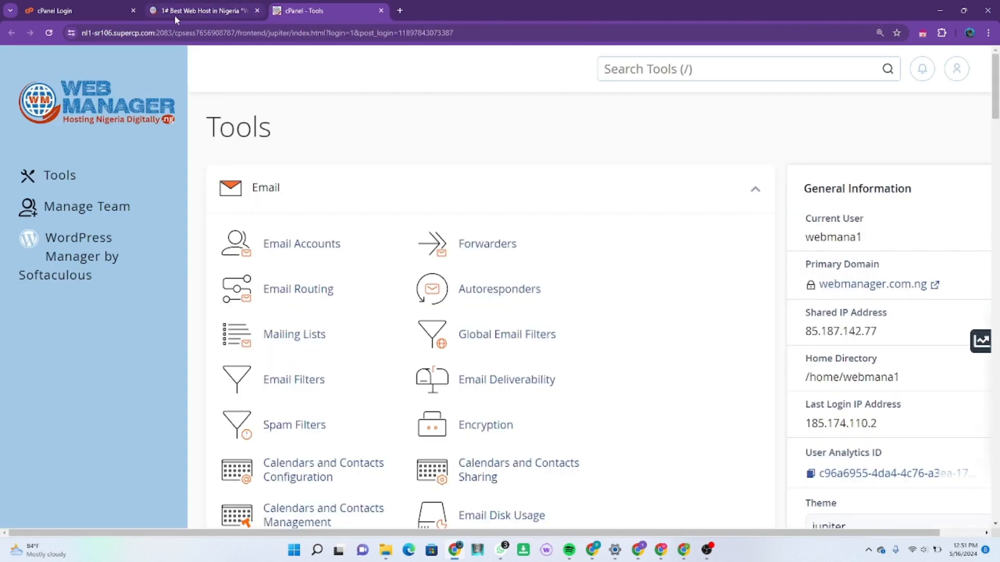
click(133, 10)
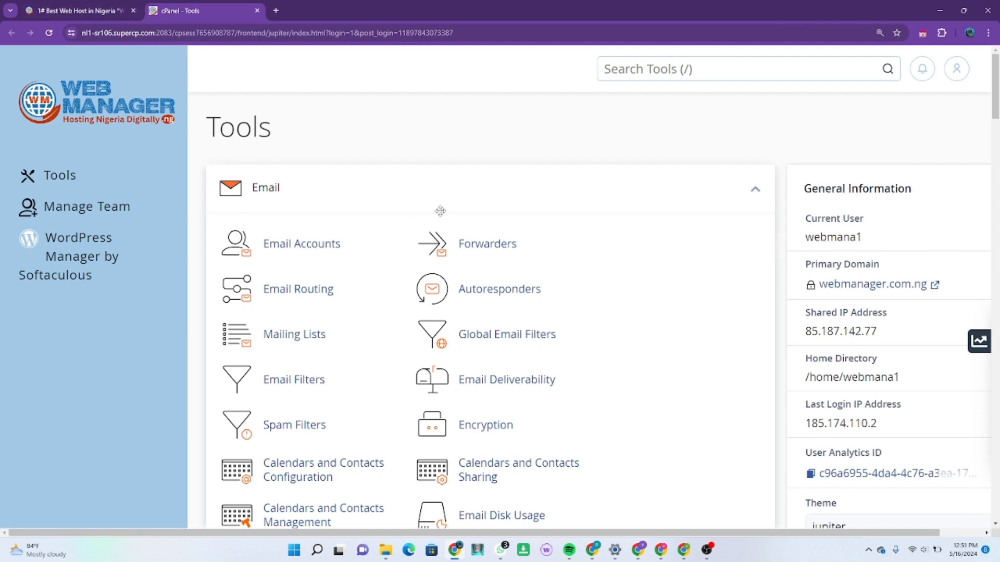
Step: Open File Manager from the cPanel tools and display the contents of the public_html folder
scroll(576, 197, down, 1)
scroll(577, 198, down, 10)
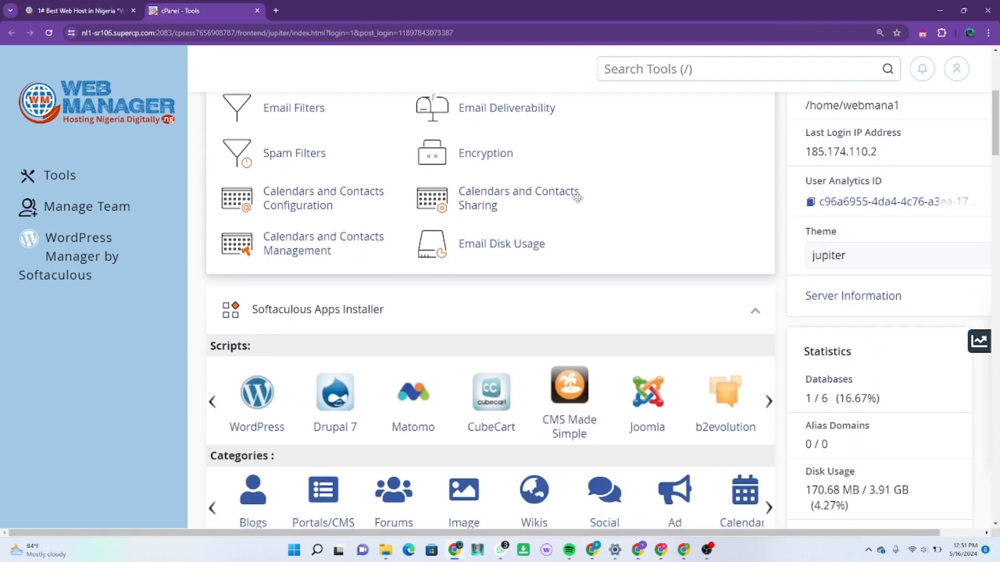
scroll(577, 197, down, 8)
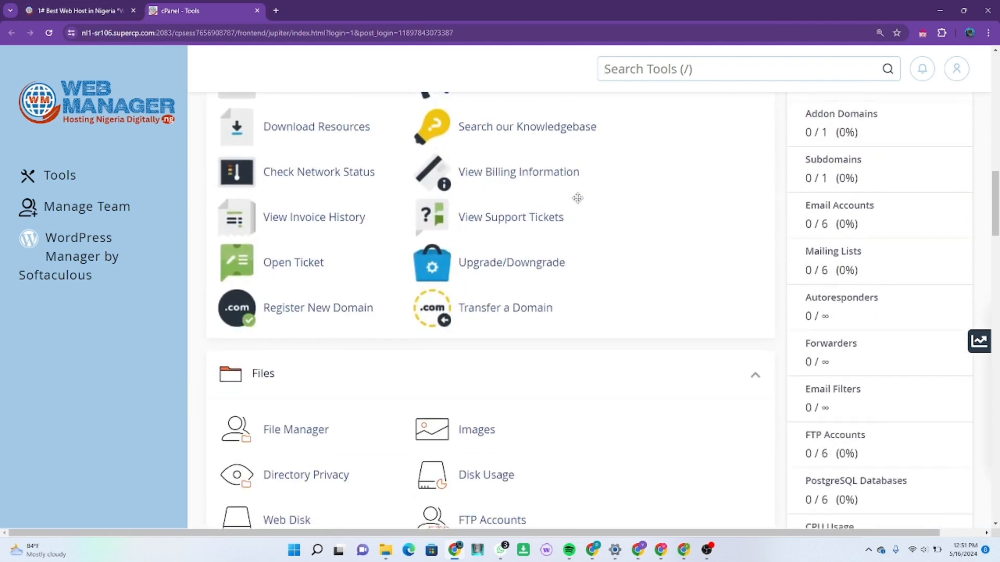
click(318, 301)
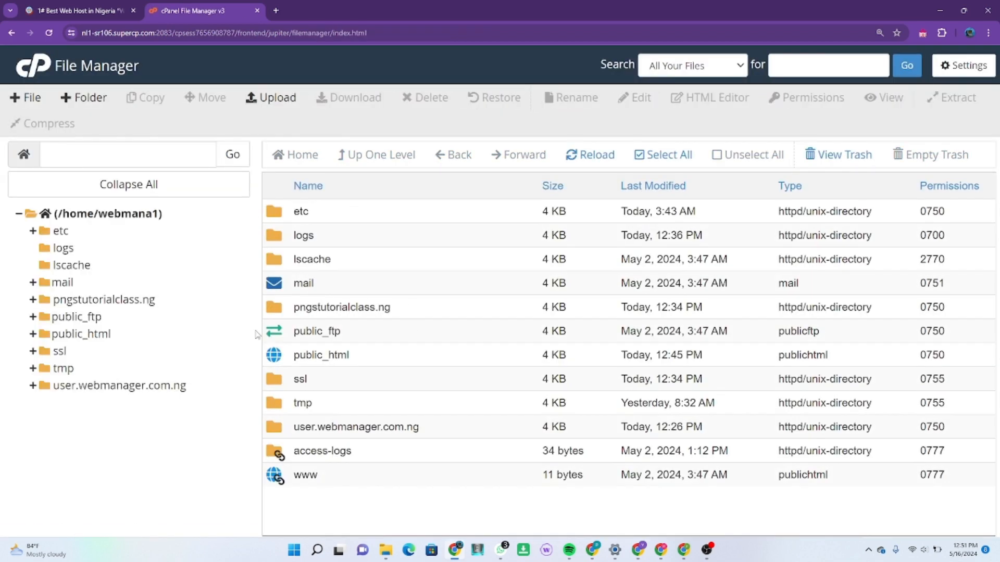
click(94, 337)
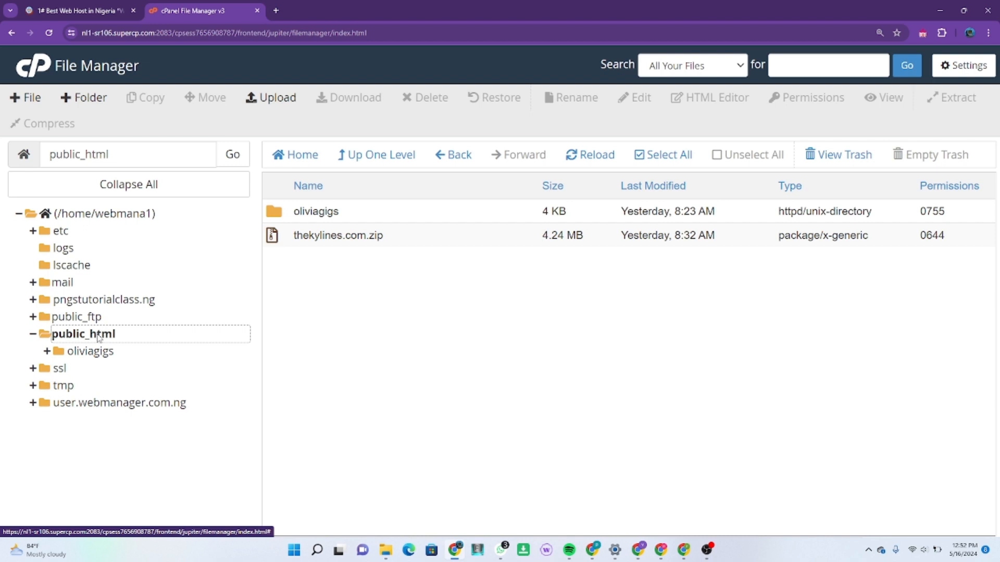
Step: Upload Files.zip from the viserbank folder inside Documents > Script to public_html and return to that directory
click(280, 102)
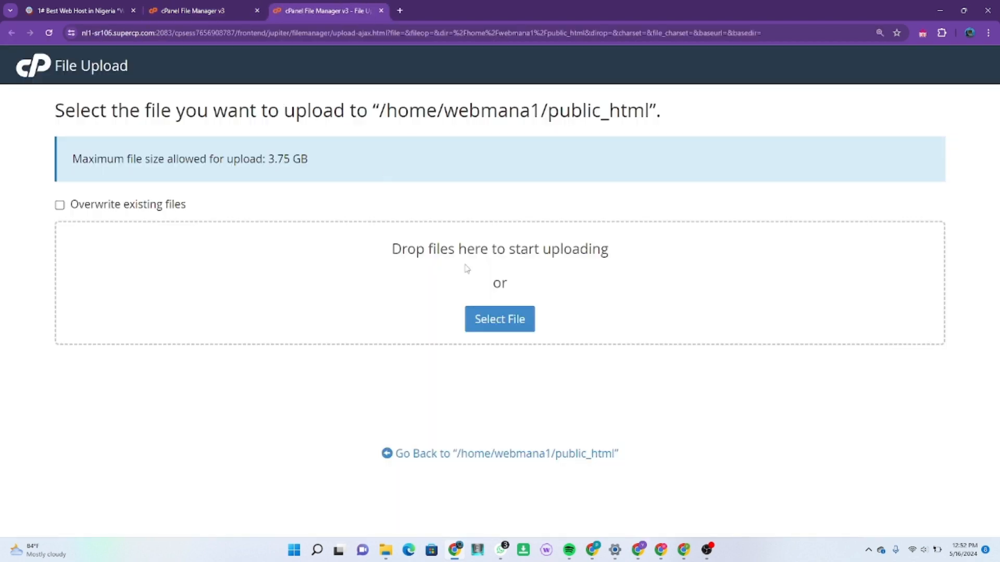
click(512, 320)
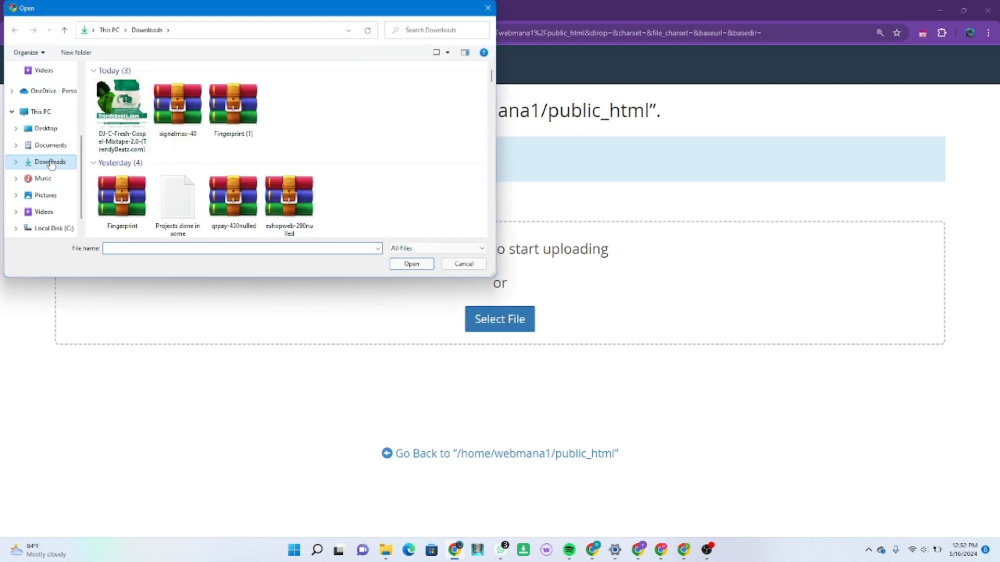
scroll(51, 164, up, 3)
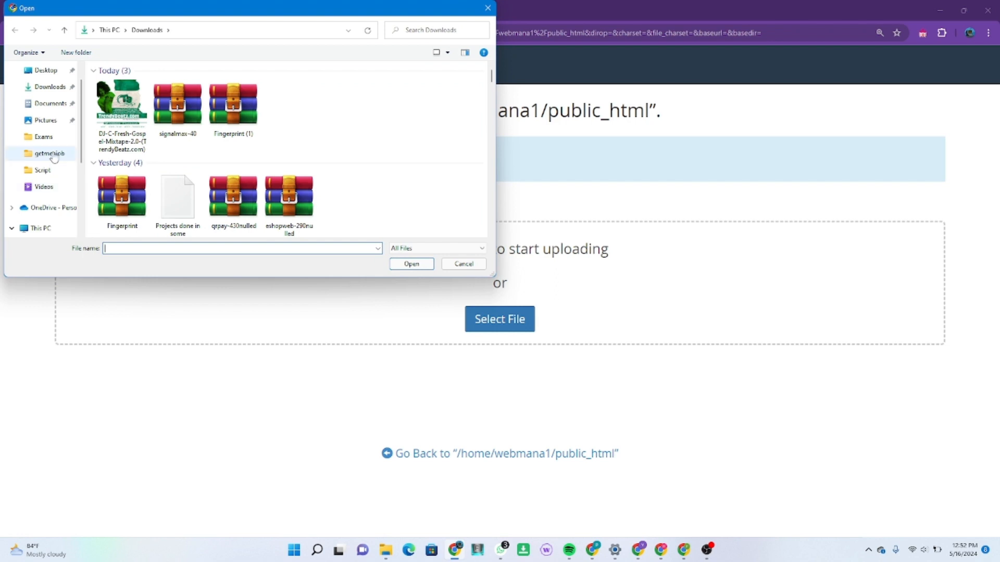
click(43, 170)
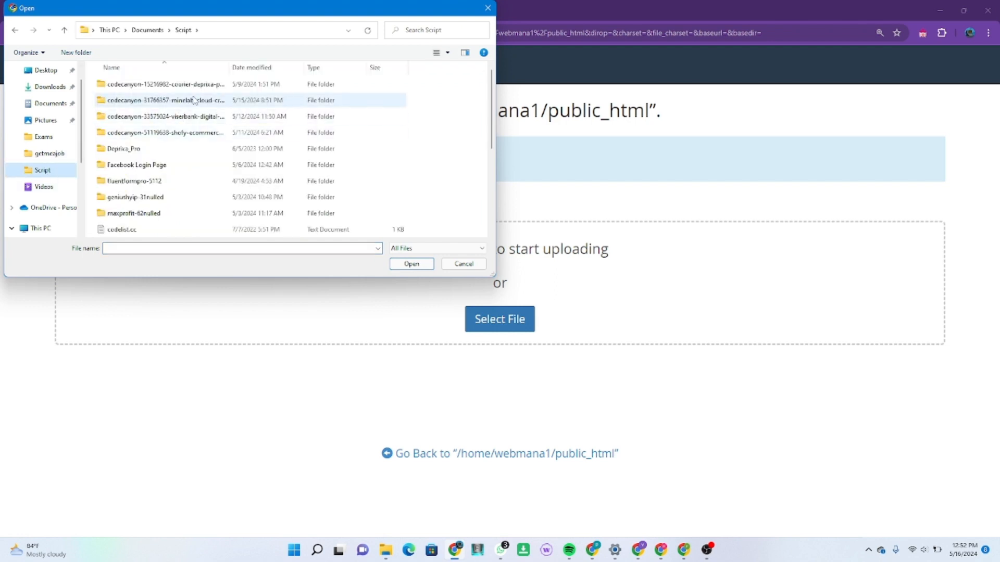
click(204, 118)
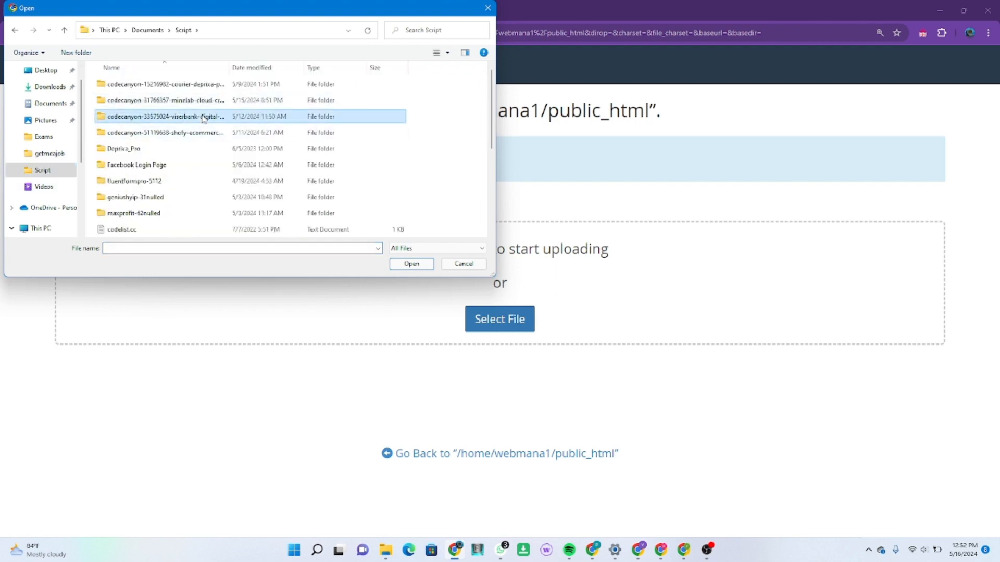
double_click(203, 117)
double_click(218, 137)
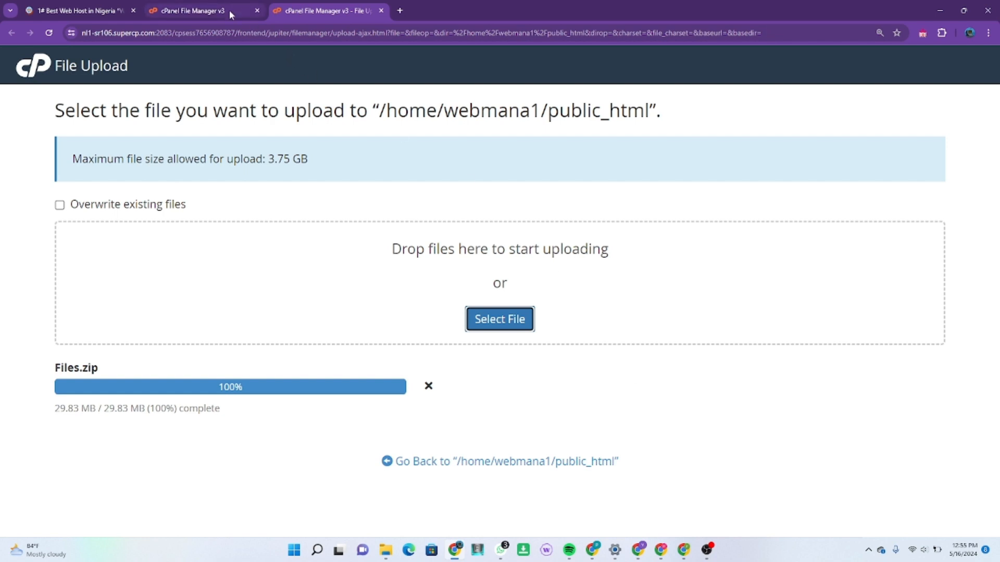
mouse_move(231, 13)
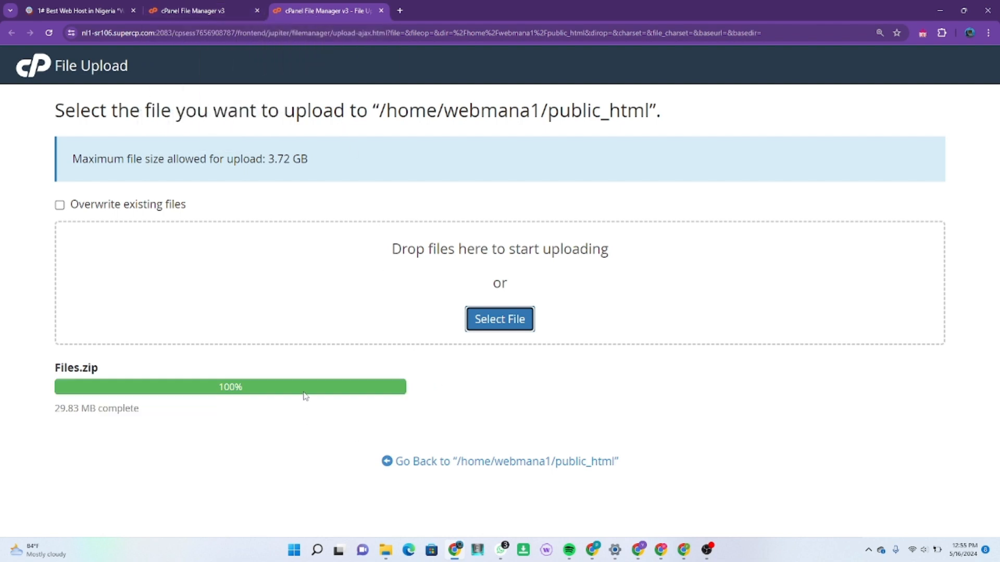
click(497, 463)
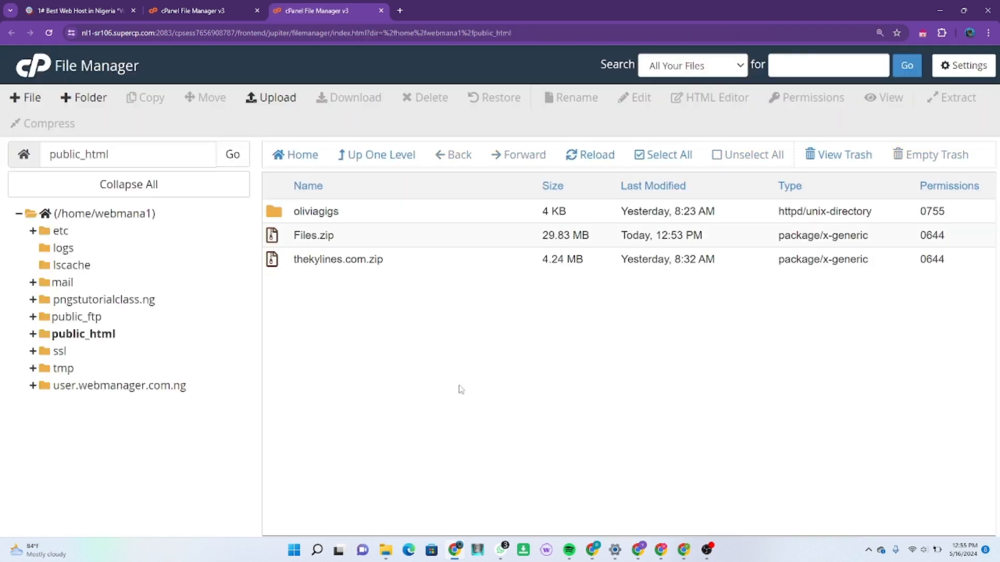
Step: Extract Files.zip into public_html and dismiss the extraction results
click(412, 237)
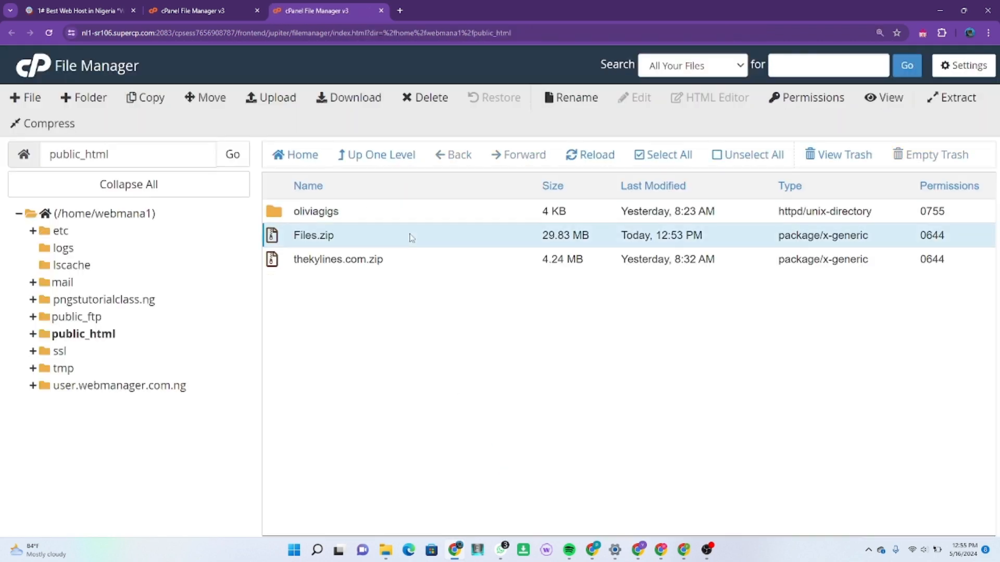
right_click(411, 238)
click(471, 408)
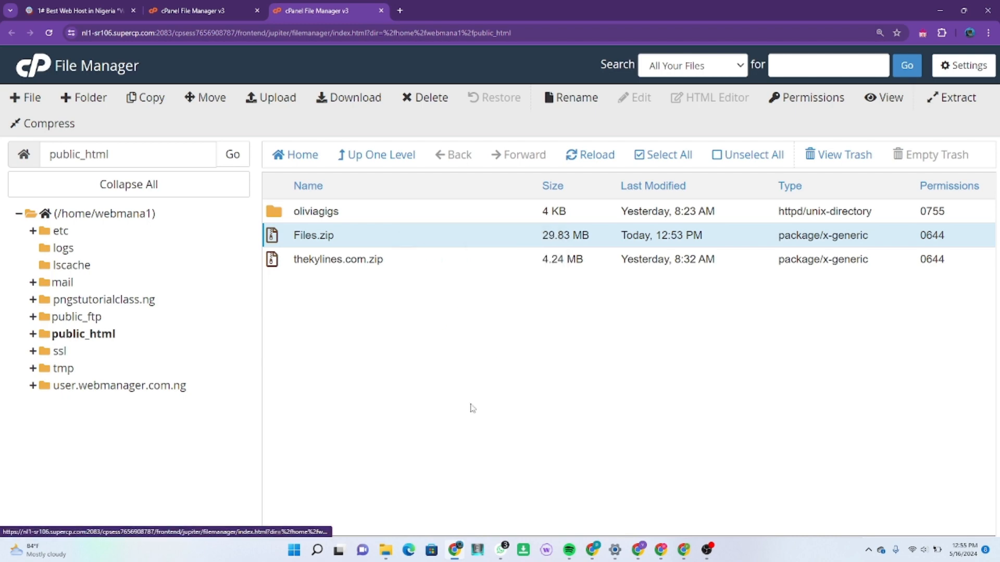
click(613, 376)
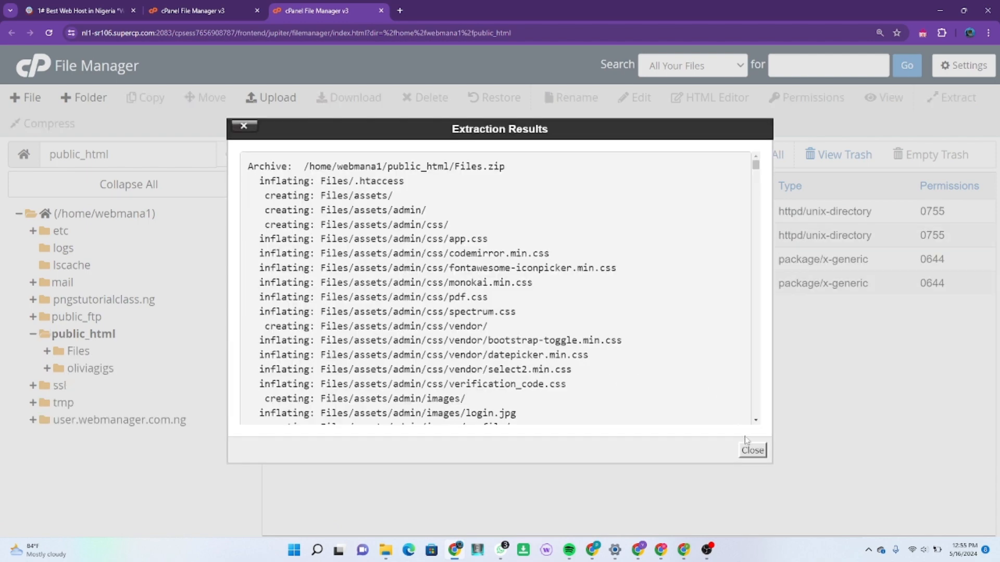
click(753, 451)
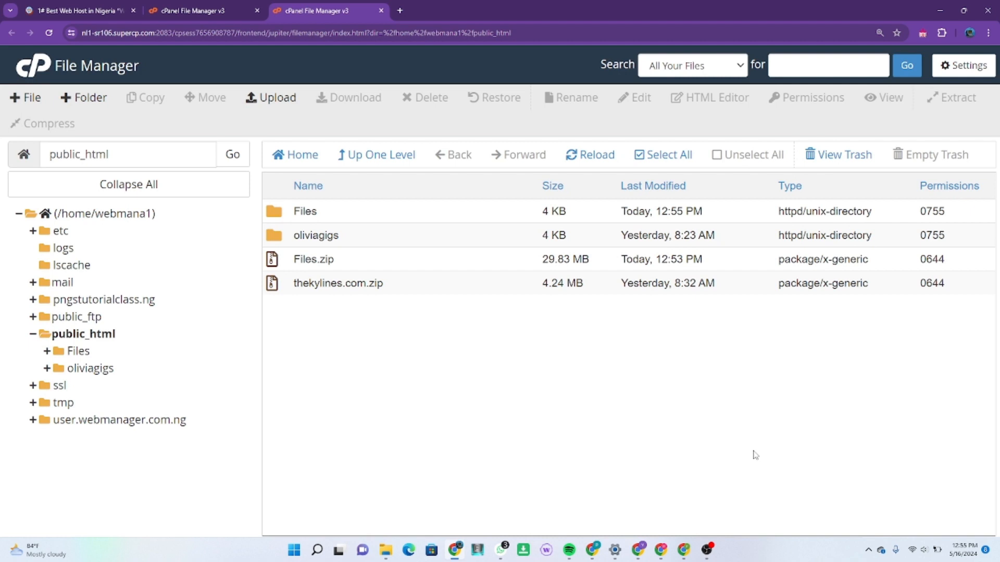
Step: Open the extracted Files folder and enable showing hidden files (dotfiles) in the File Manager preferences
double_click(402, 217)
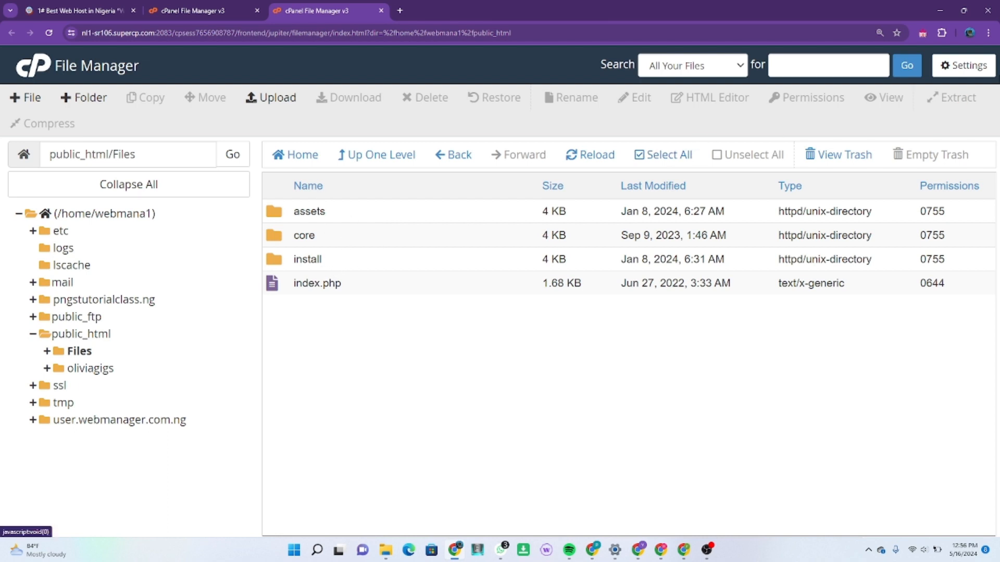
click(957, 70)
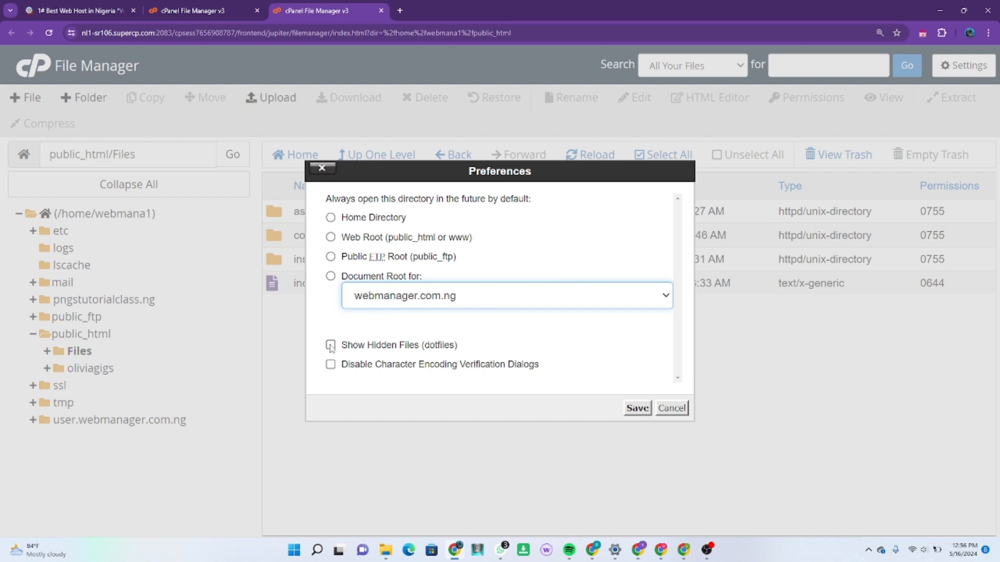
click(330, 346)
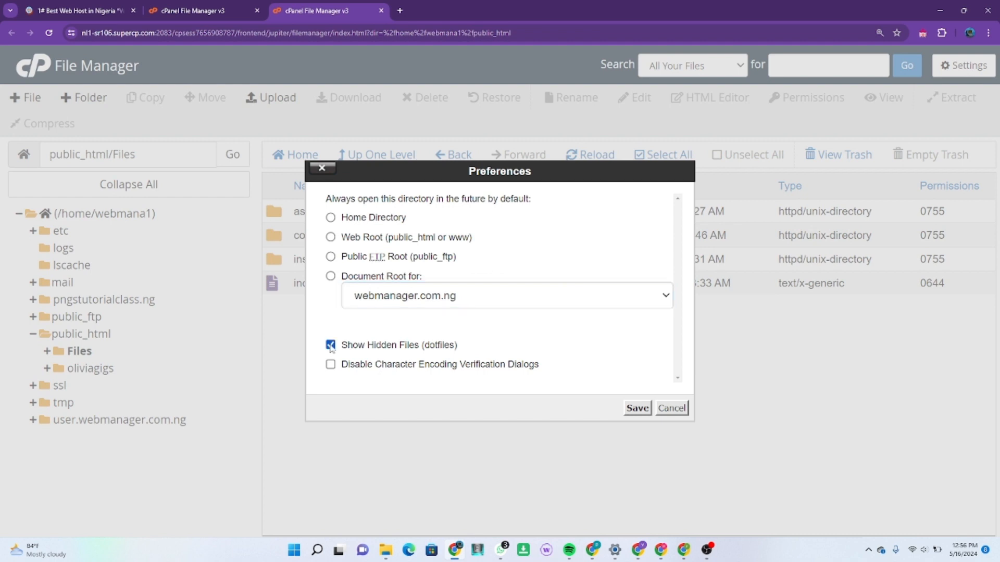
click(639, 409)
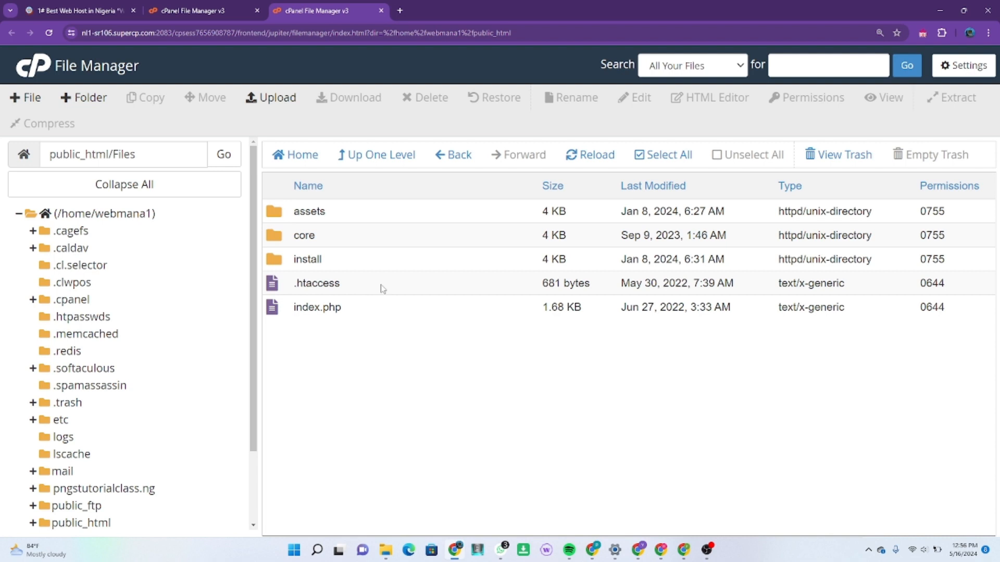
Step: Move all items in the extracted Files folder, including .htaccess, to /public_html/ and go up to the public_html directory
click(666, 158)
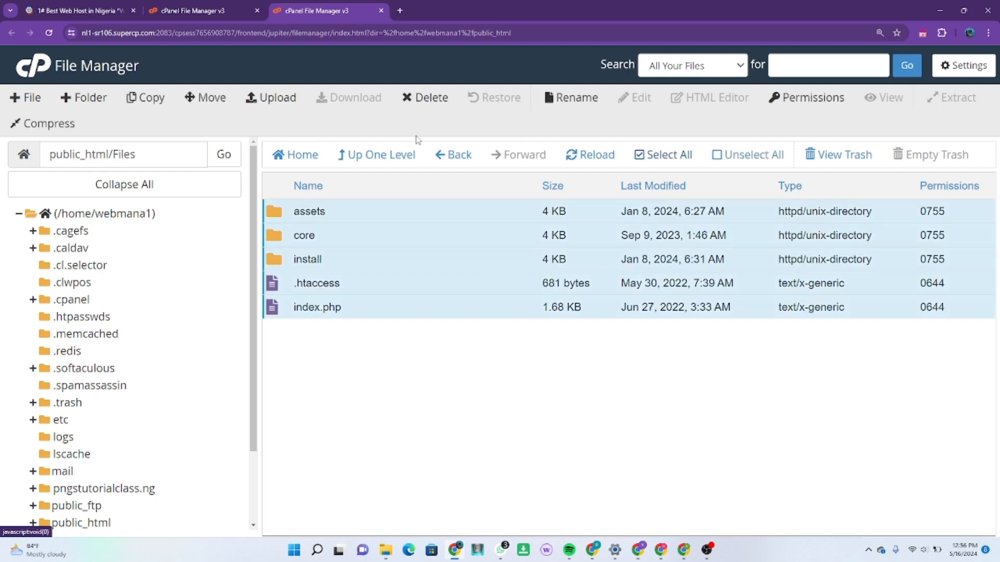
click(210, 99)
key(BackSpace)
key(BackSpace)
key(BackSpace)
key(BackSpace)
key(BackSpace)
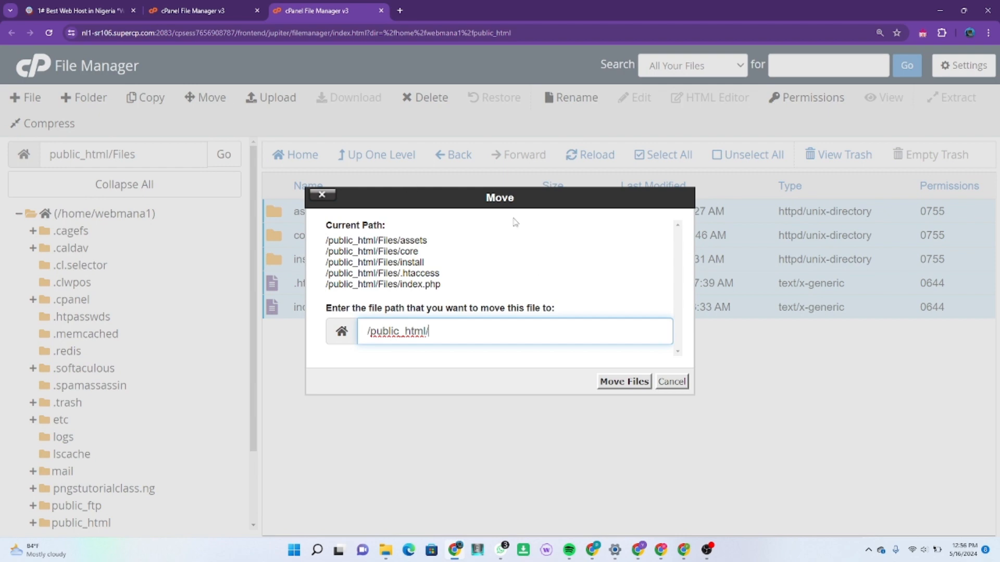
click(628, 383)
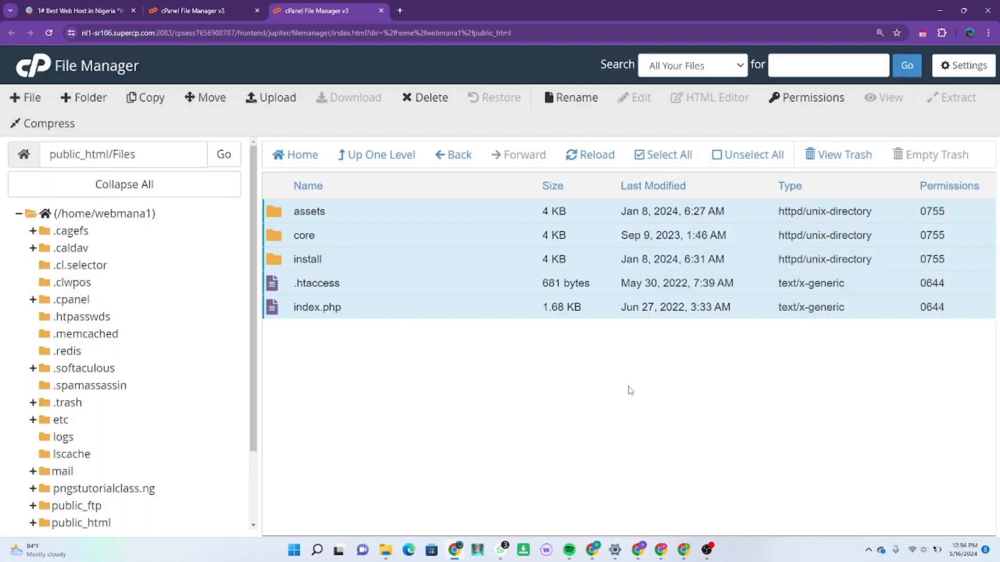
click(377, 155)
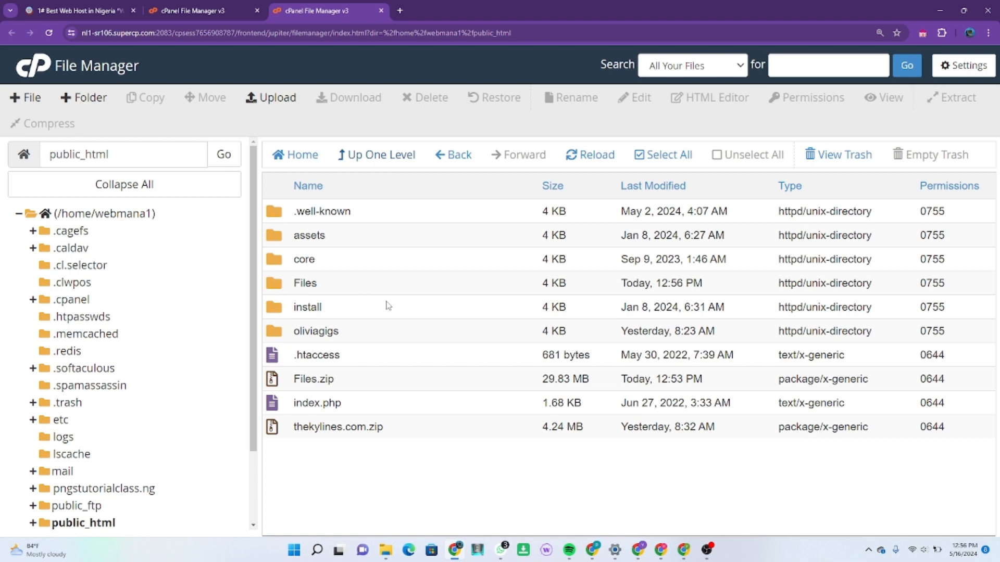
Step: Permanently delete thekylines.com.zip from public_html, skipping the trash
right_click(417, 431)
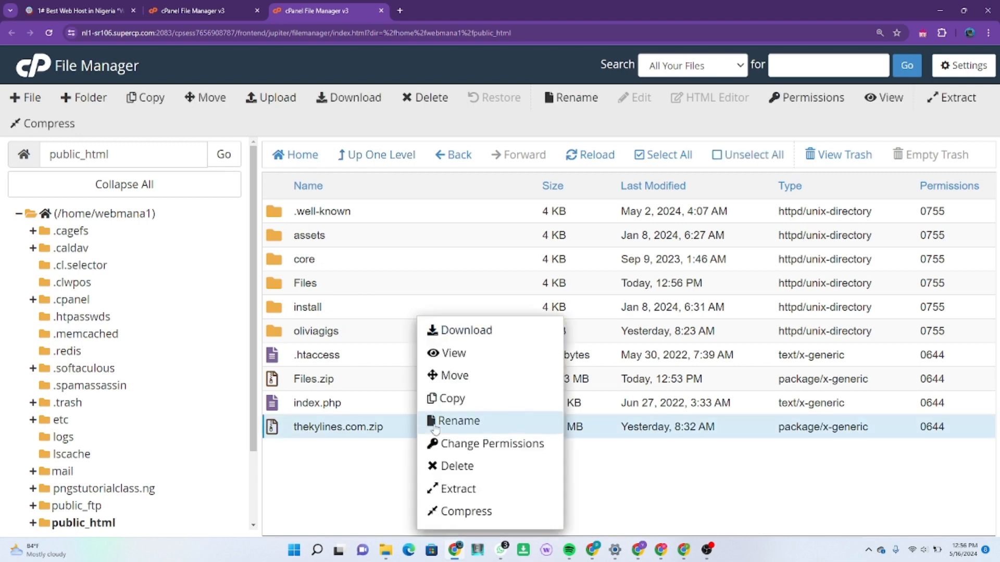
click(458, 466)
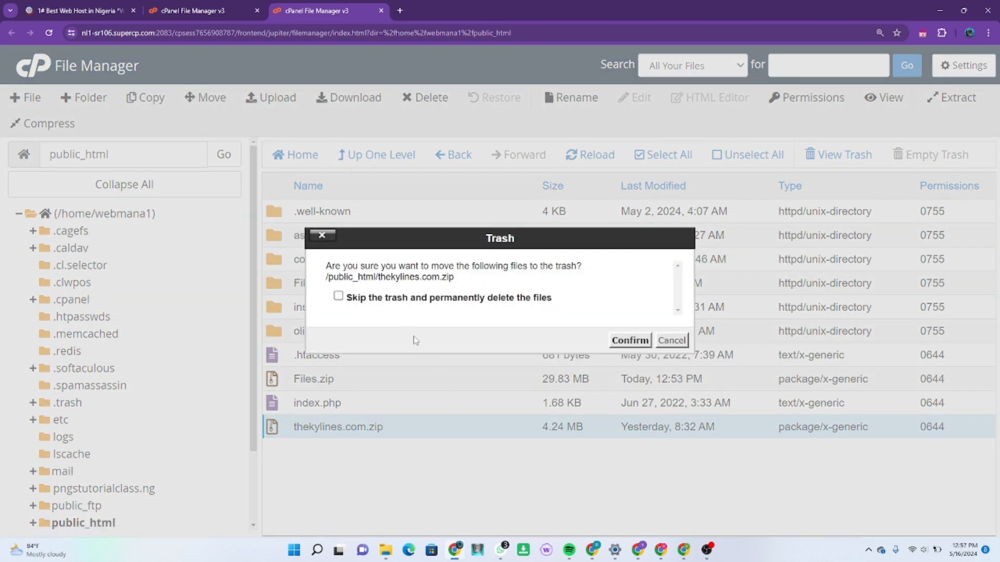
click(338, 296)
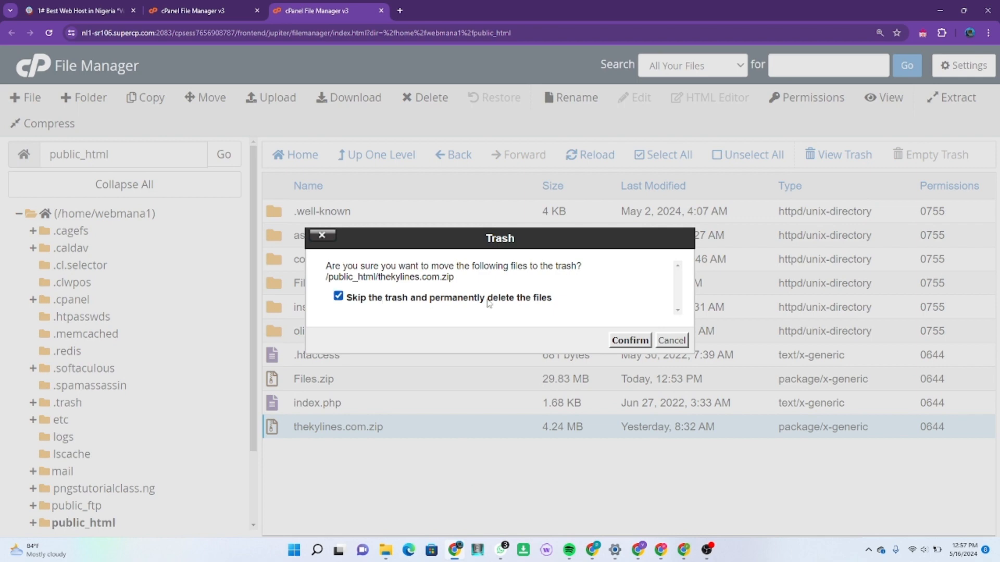
click(646, 341)
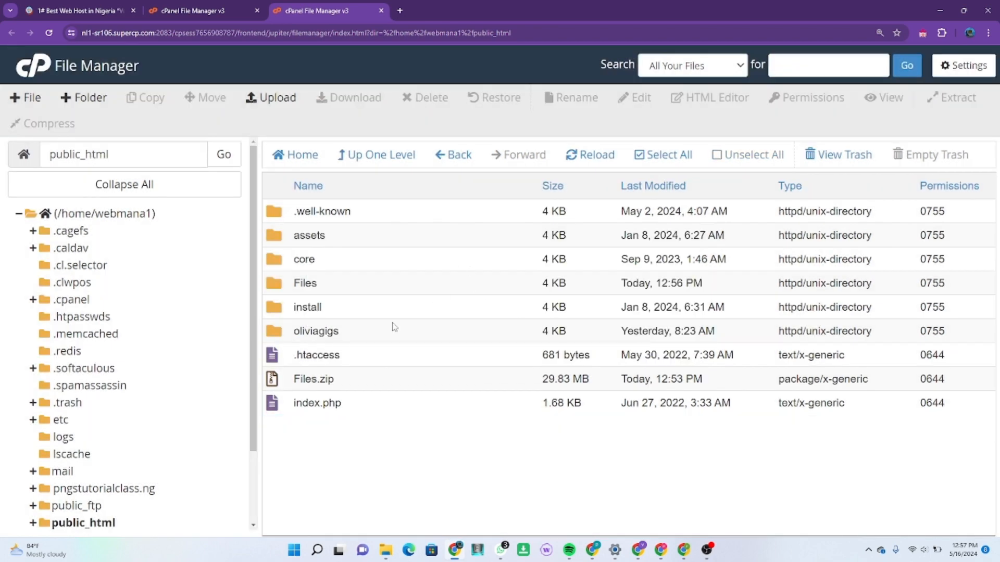
click(351, 334)
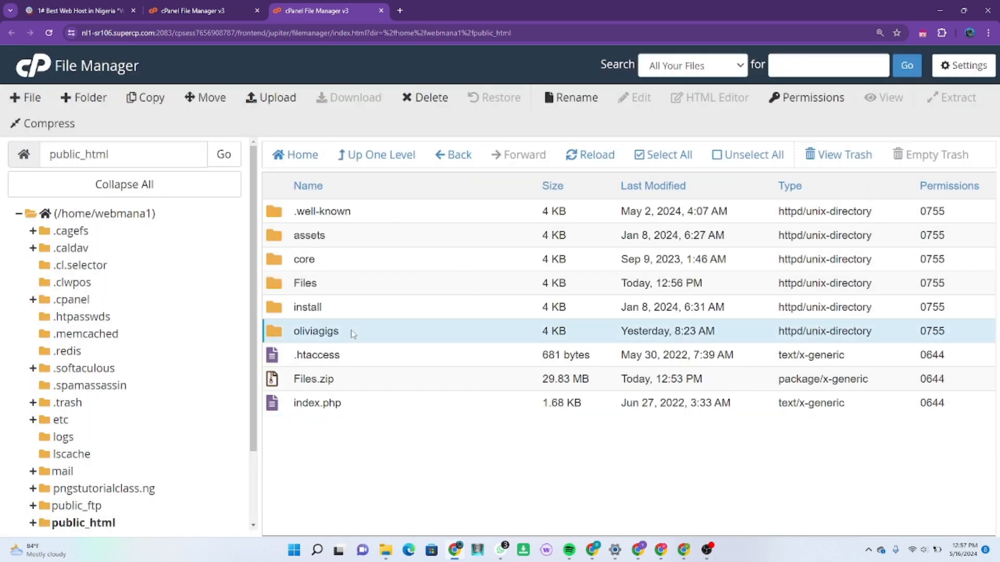
right_click(352, 333)
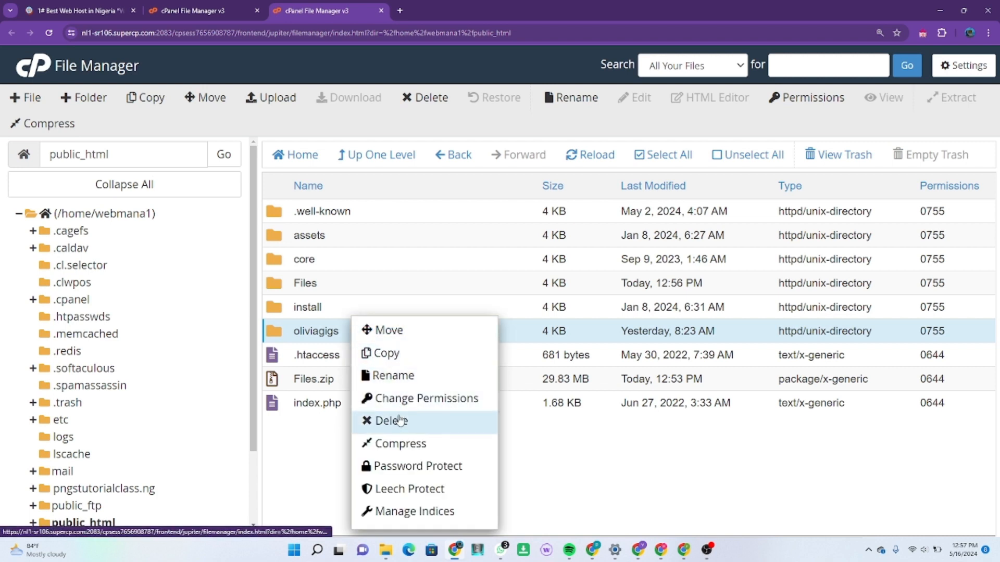
click(303, 445)
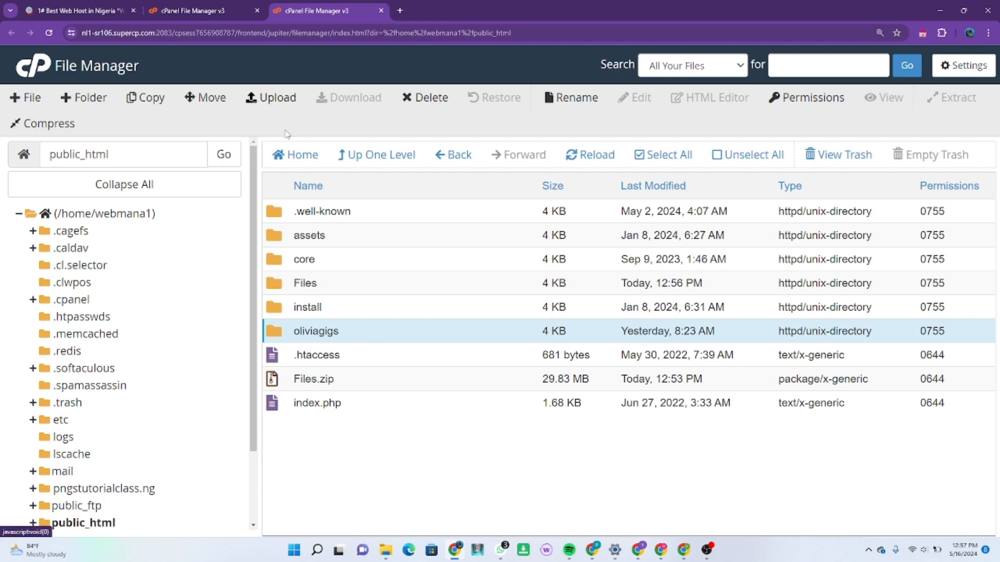
click(90, 12)
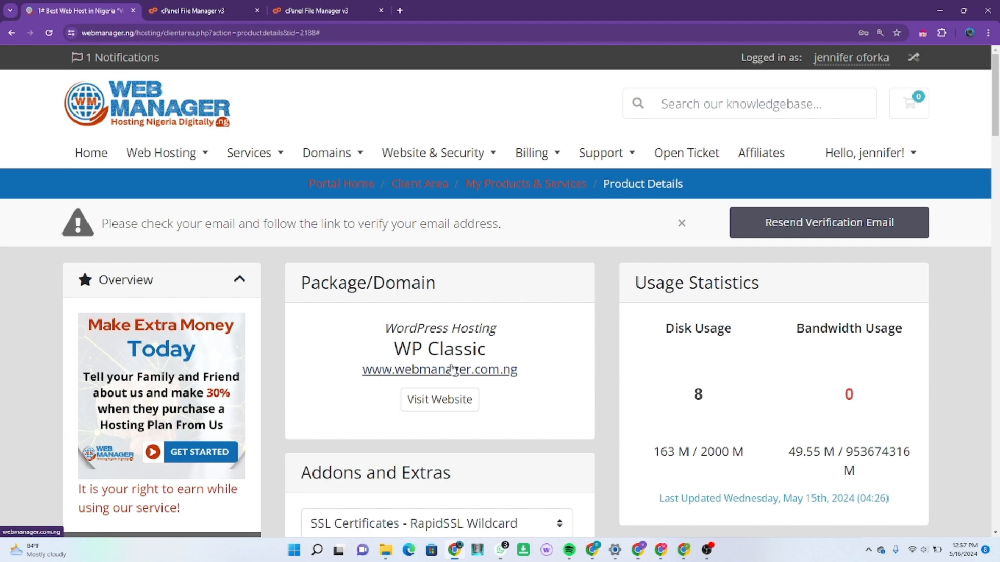
click(453, 370)
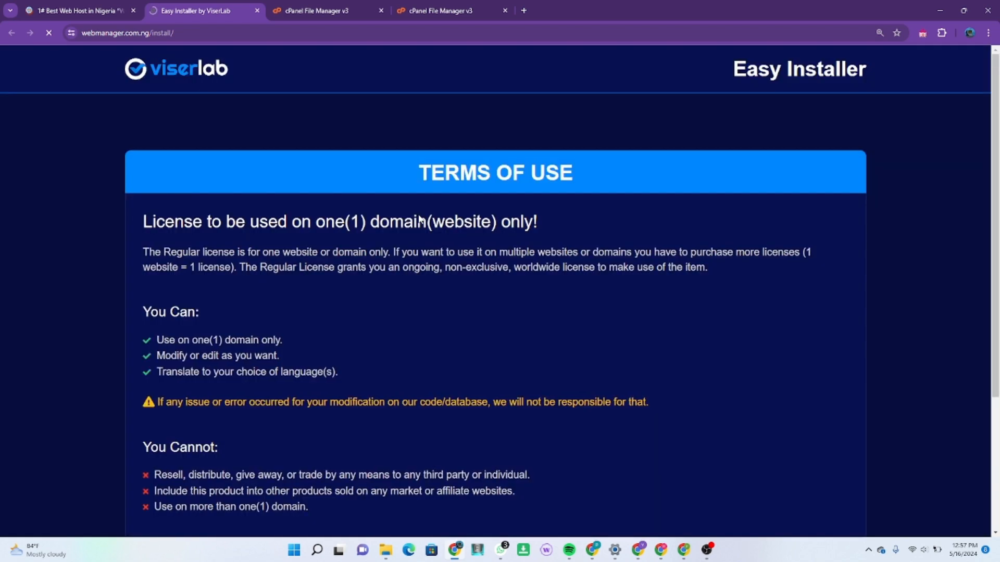
scroll(464, 296, down, 2)
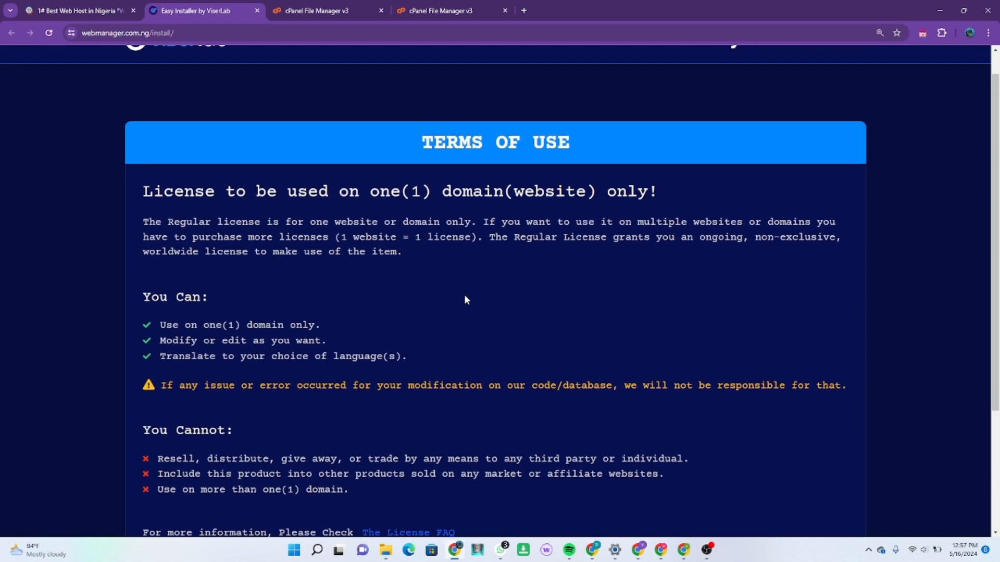
scroll(465, 300, down, 3)
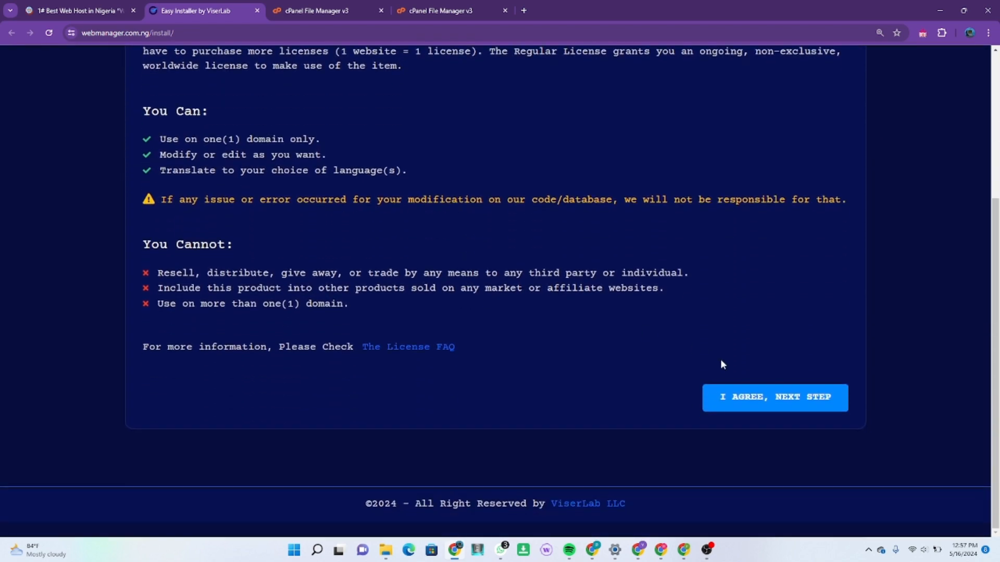